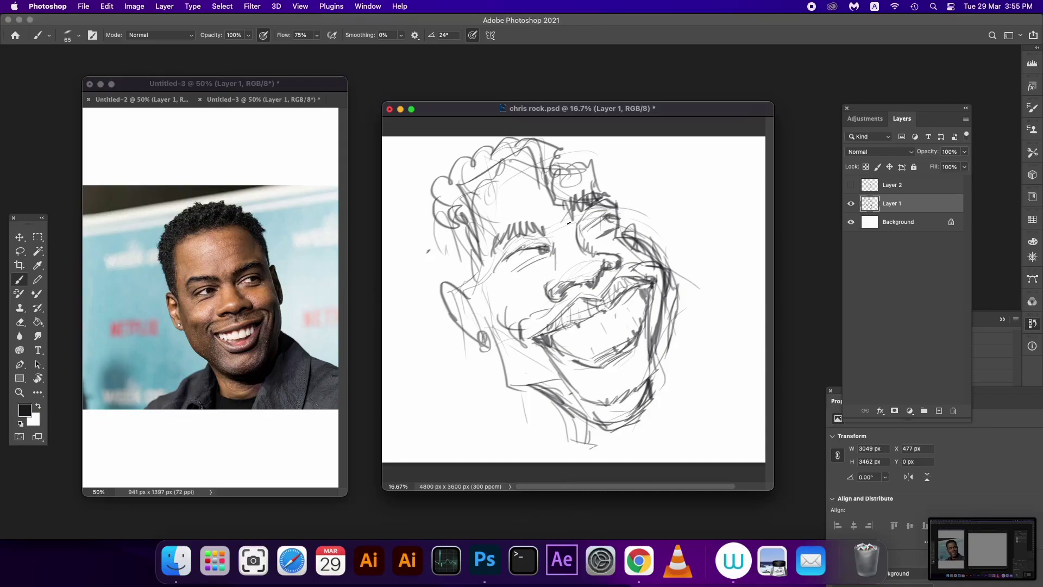
Darken the hair outline, left cheek and lower ear, then erase stray marks near the right cheek
mouse_move(549, 185)
left_mouse_down()
mouse_move(555, 201)
mouse_move(546, 147)
mouse_move(548, 179)
mouse_move(527, 142)
mouse_move(491, 146)
mouse_move(451, 181)
mouse_move(442, 214)
mouse_move(459, 196)
mouse_move(477, 263)
mouse_move(470, 288)
mouse_move(482, 271)
mouse_move(474, 297)
mouse_move(492, 320)
mouse_move(500, 375)
mouse_move(517, 388)
left_mouse_up()
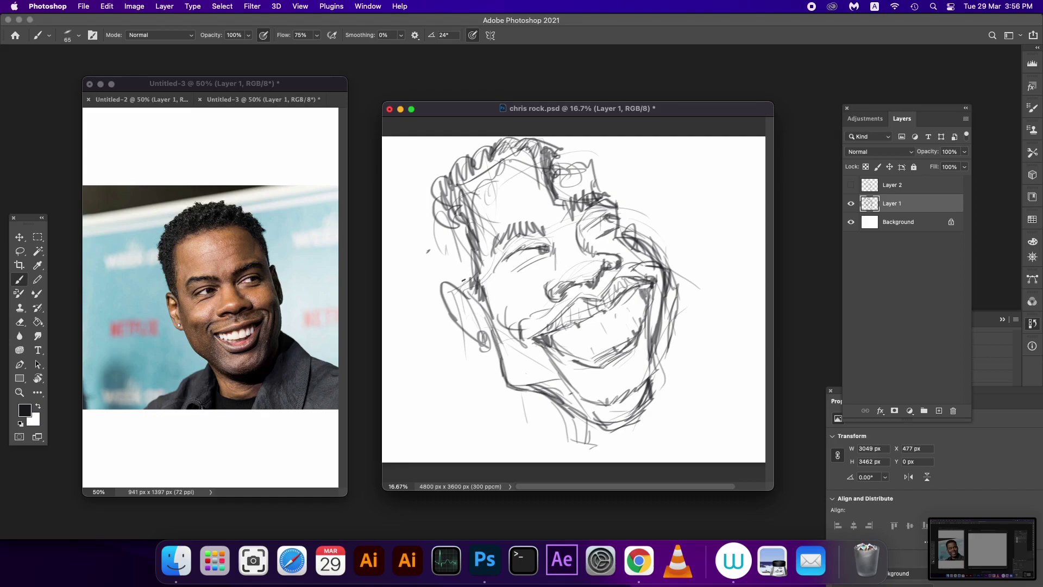
mouse_move(463, 280)
left_mouse_down()
mouse_move(443, 284)
mouse_move(486, 346)
mouse_move(446, 298)
mouse_move(451, 271)
left_mouse_up()
left_click_drag(480, 330, 483, 323)
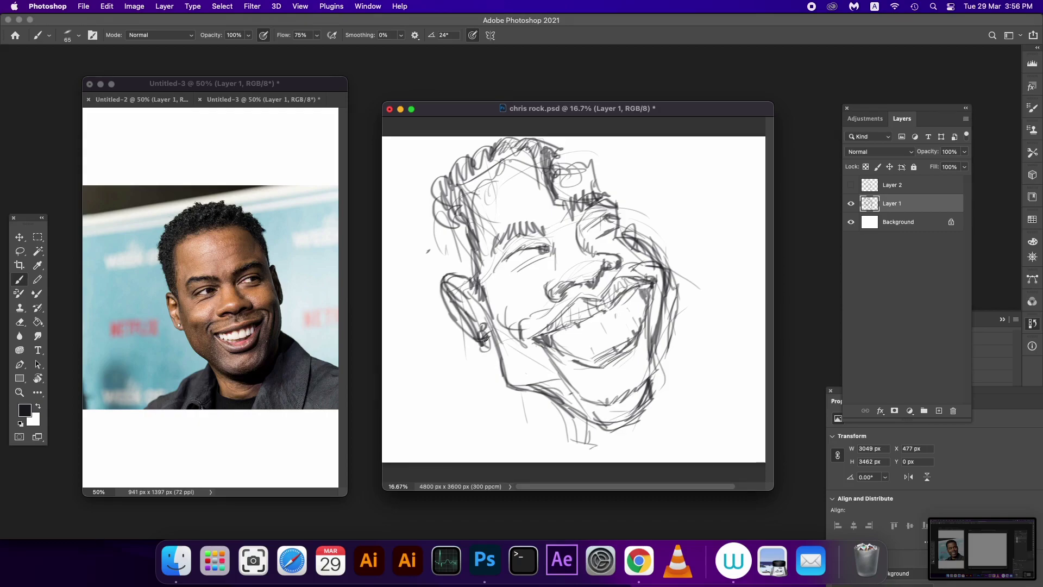
key("e")
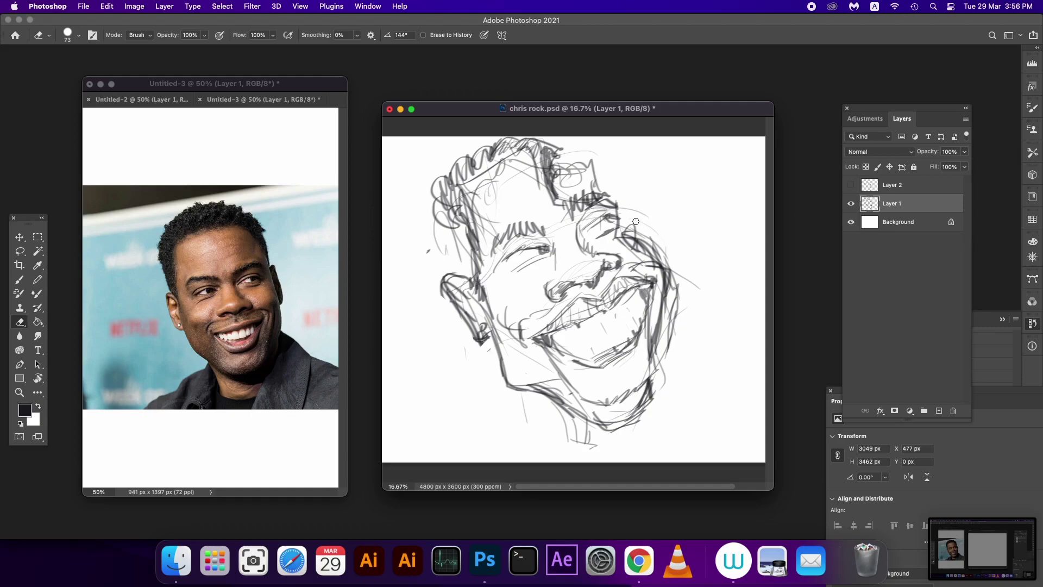
mouse_move(633, 227)
left_mouse_down()
mouse_move(667, 269)
mouse_move(643, 310)
left_mouse_up()
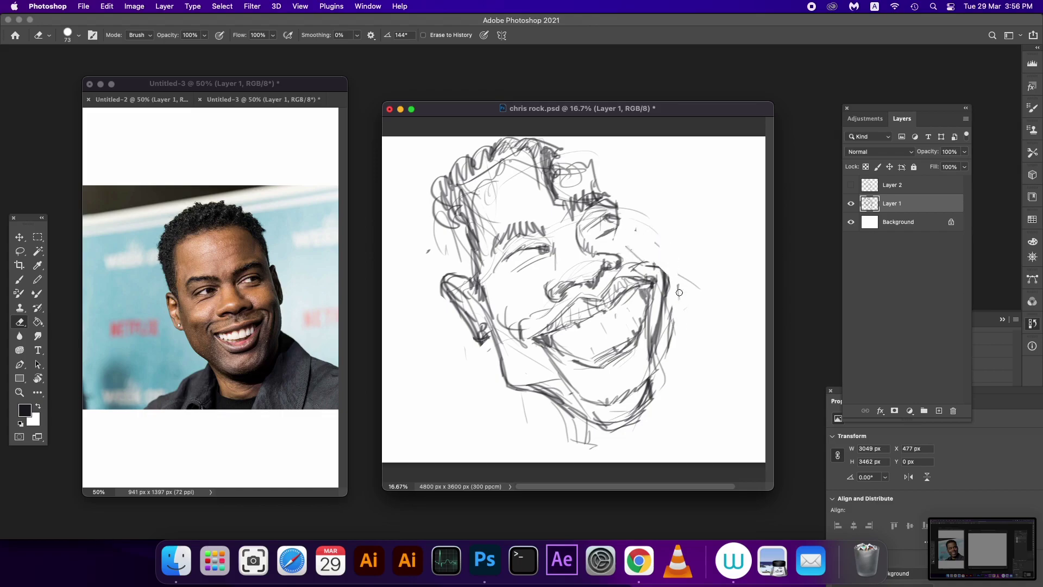
Redraw bolder lines around the eye, right cheek and right jaw
key("b")
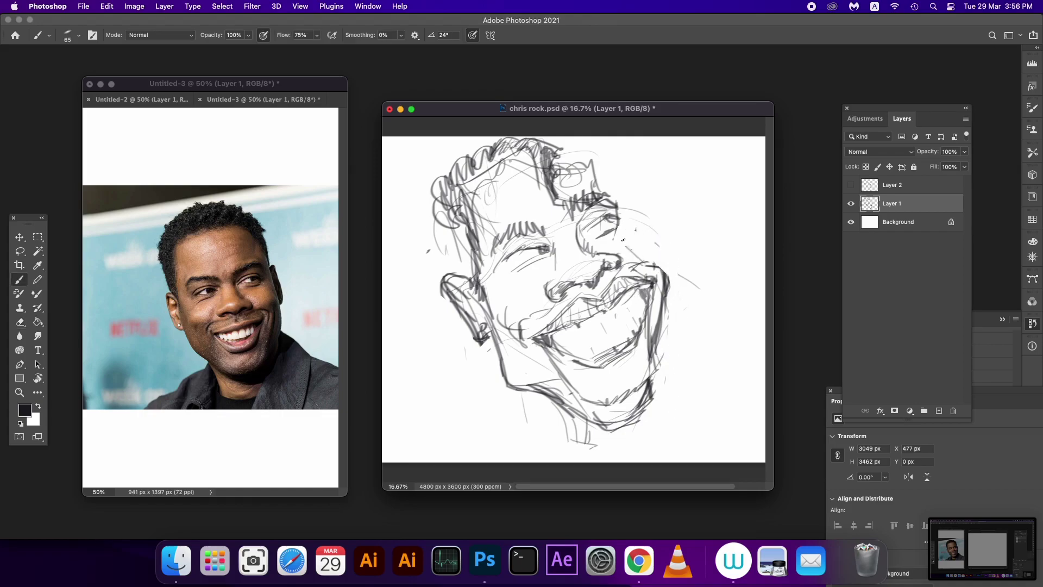
mouse_move(604, 201)
left_mouse_down()
mouse_move(625, 223)
mouse_move(625, 244)
mouse_move(662, 263)
mouse_move(675, 338)
left_mouse_up()
left_click_drag(664, 292, 679, 326)
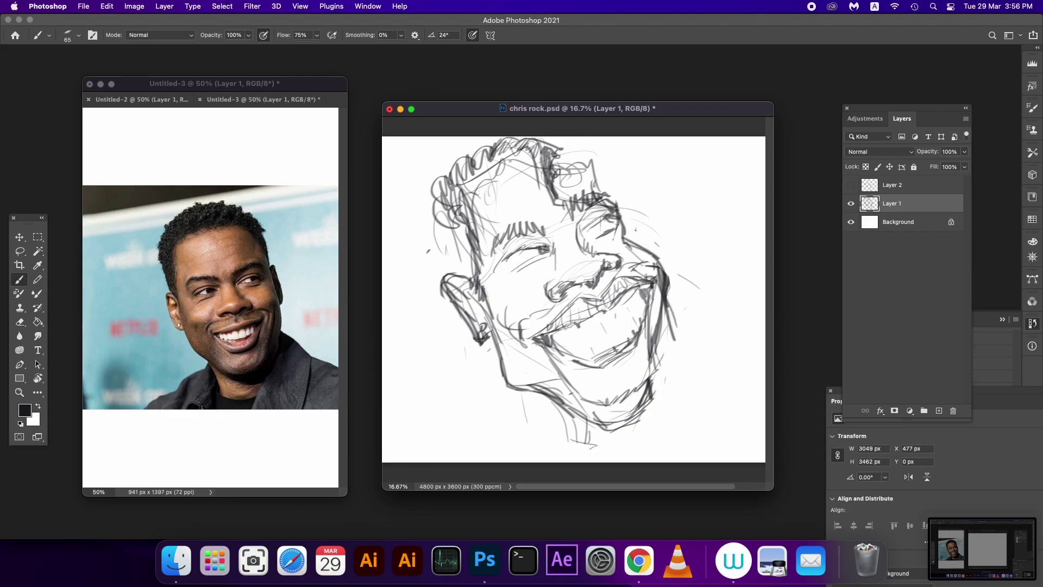
mouse_move(657, 266)
left_mouse_down()
mouse_move(682, 326)
mouse_move(662, 364)
mouse_move(654, 320)
left_mouse_up()
left_click_drag(653, 367, 678, 295)
left_click_drag(647, 247, 687, 307)
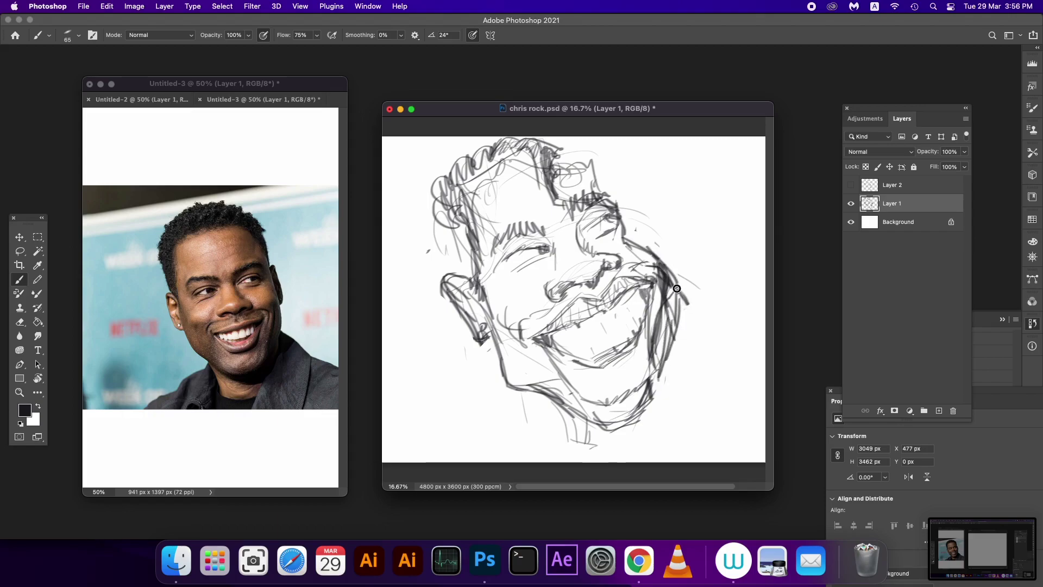
mouse_move(655, 342)
left_mouse_down()
mouse_move(682, 282)
mouse_move(651, 332)
left_mouse_up()
Erase the excess, messy strokes on the right cheek and jaw
key("e")
left_click_drag(674, 277, 660, 372)
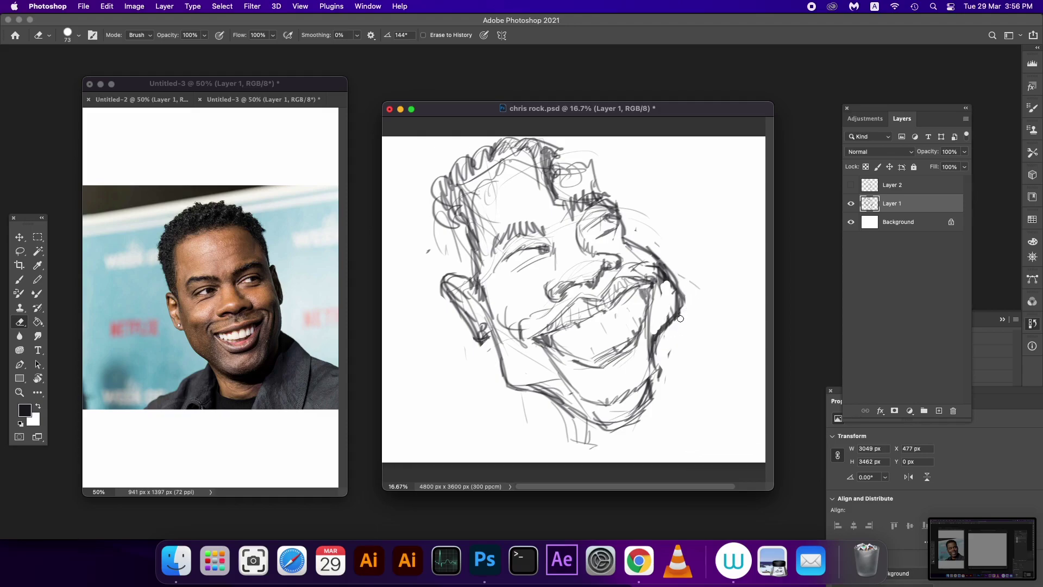
mouse_move(680, 318)
left_mouse_down()
mouse_move(663, 333)
mouse_move(670, 275)
mouse_move(699, 283)
left_mouse_up()
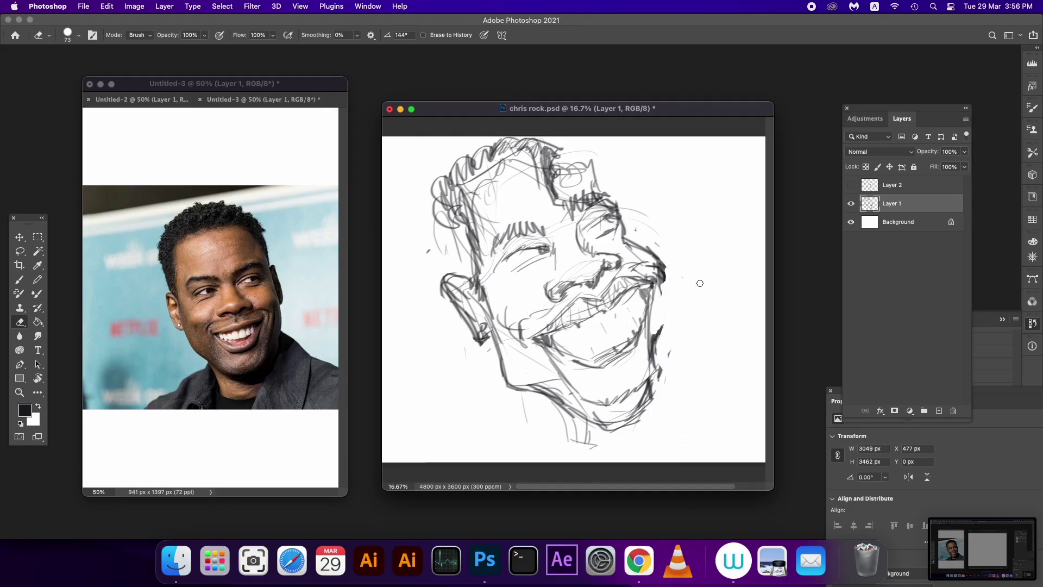
Thicken the nose and right jaw lines and shade the right pupil, undoing a left-lid stroke
key("b")
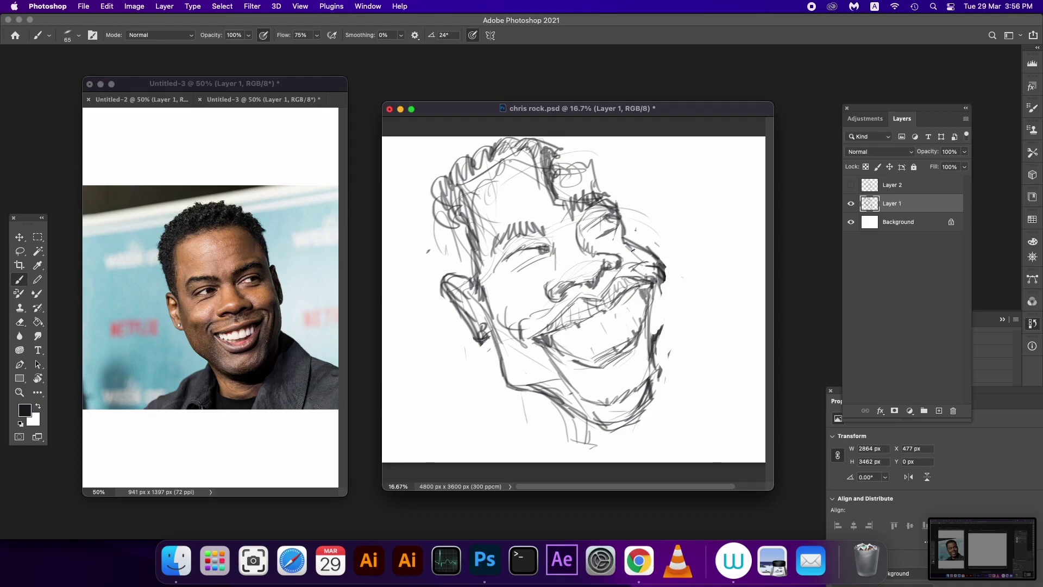
mouse_move(633, 249)
left_mouse_down()
mouse_move(677, 290)
mouse_move(660, 299)
mouse_move(663, 325)
left_mouse_up()
left_click_drag(660, 267, 657, 318)
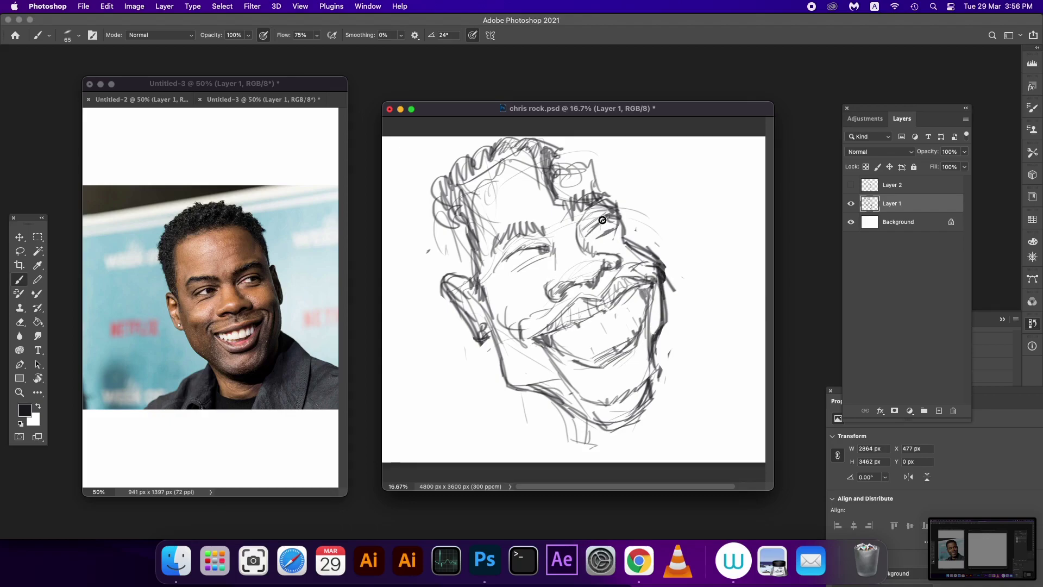
mouse_move(613, 224)
left_mouse_down()
mouse_move(602, 224)
mouse_move(611, 221)
left_mouse_up()
mouse_move(510, 270)
left_mouse_down()
mouse_move(510, 254)
mouse_move(540, 249)
mouse_move(521, 242)
mouse_move(535, 239)
mouse_move(549, 259)
left_mouse_up()
key("ctrl+z")
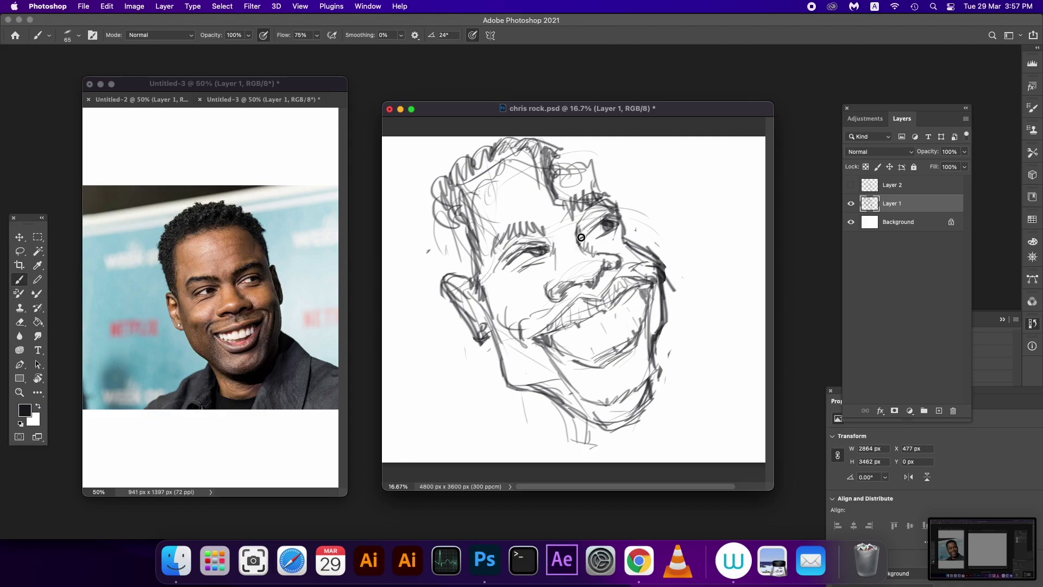
Darken the right eyebrow, left mouth crease, left cheek, and the jaw-to-neck lines
mouse_move(567, 224)
left_mouse_down()
mouse_move(574, 206)
mouse_move(609, 207)
mouse_move(554, 196)
mouse_move(608, 201)
left_mouse_up()
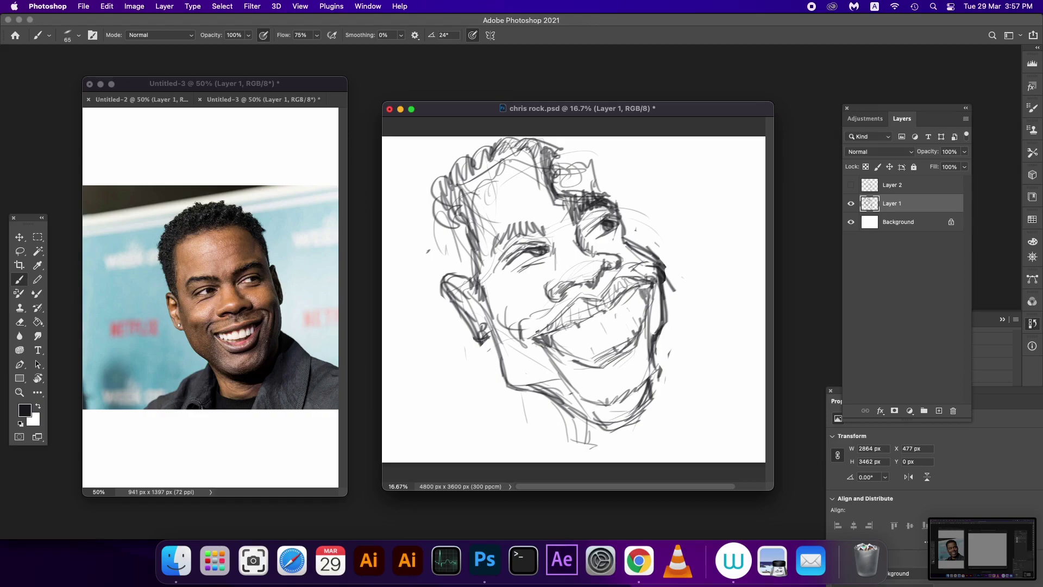
mouse_move(526, 318)
left_mouse_down()
mouse_move(520, 330)
mouse_move(510, 325)
left_mouse_up()
left_click_drag(485, 278, 481, 300)
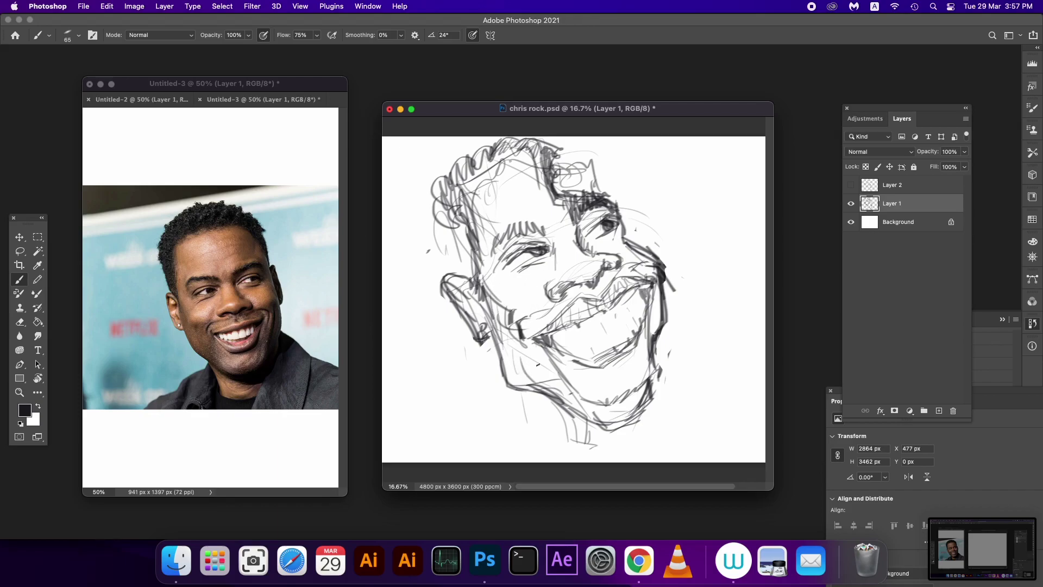
left_click_drag(537, 365, 578, 415)
mouse_move(516, 386)
left_mouse_down()
mouse_move(567, 401)
mouse_move(603, 435)
mouse_move(616, 434)
mouse_move(629, 411)
left_mouse_up()
mouse_move(553, 364)
left_mouse_down()
mouse_move(591, 399)
mouse_move(613, 403)
mouse_move(646, 381)
mouse_move(655, 358)
mouse_move(646, 390)
left_mouse_up()
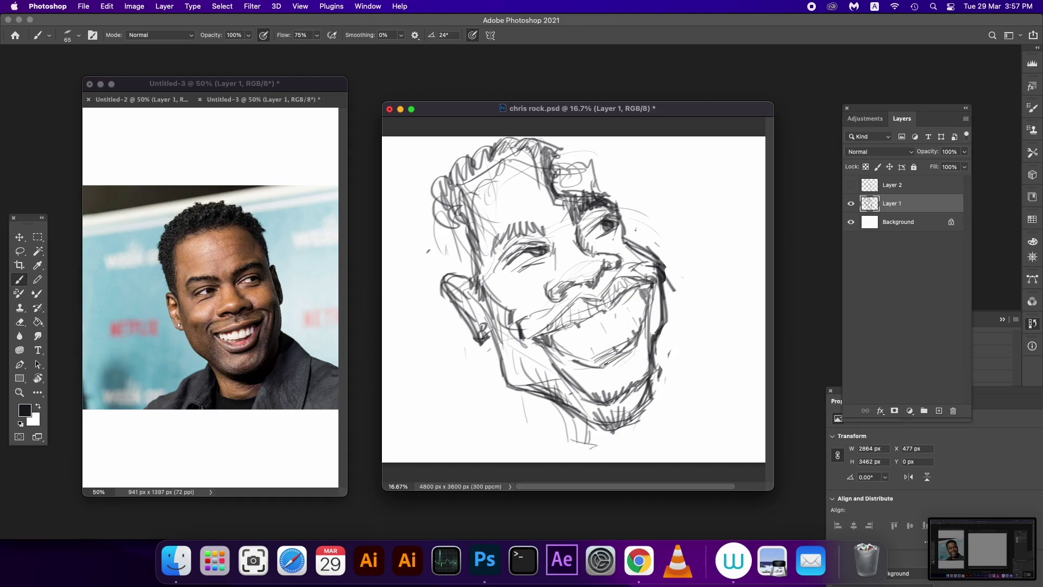
Darken the upper-lip smile line, define the right mouth corner, and densely hatch the lower lip
left_click_drag(592, 367, 638, 344)
mouse_move(606, 303)
left_mouse_down()
mouse_move(643, 294)
mouse_move(609, 304)
mouse_move(644, 291)
mouse_move(633, 285)
left_mouse_up()
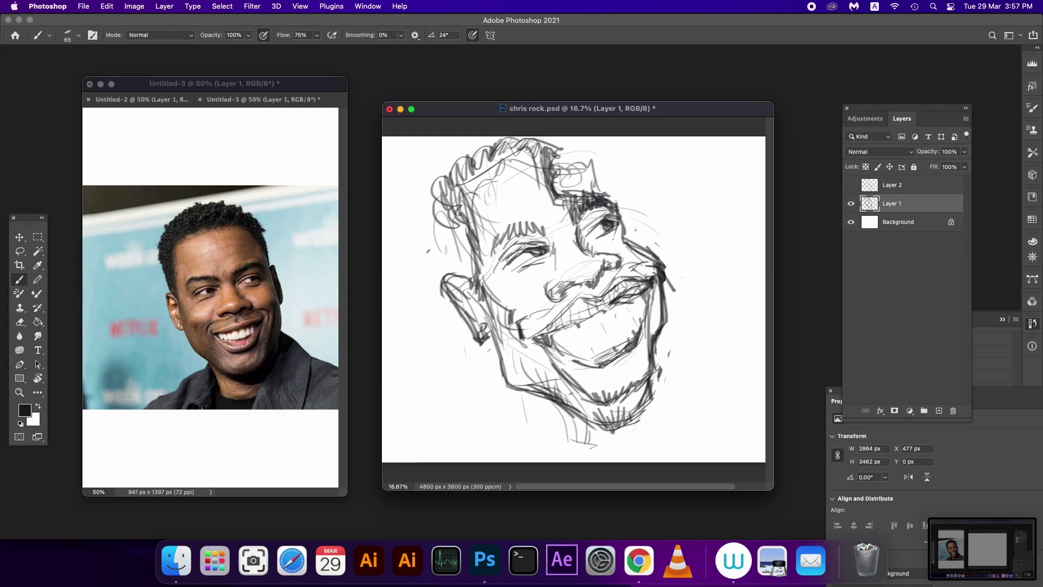
mouse_move(626, 288)
left_mouse_down()
mouse_move(649, 278)
mouse_move(617, 303)
mouse_move(645, 299)
mouse_move(653, 280)
mouse_move(641, 327)
left_mouse_up()
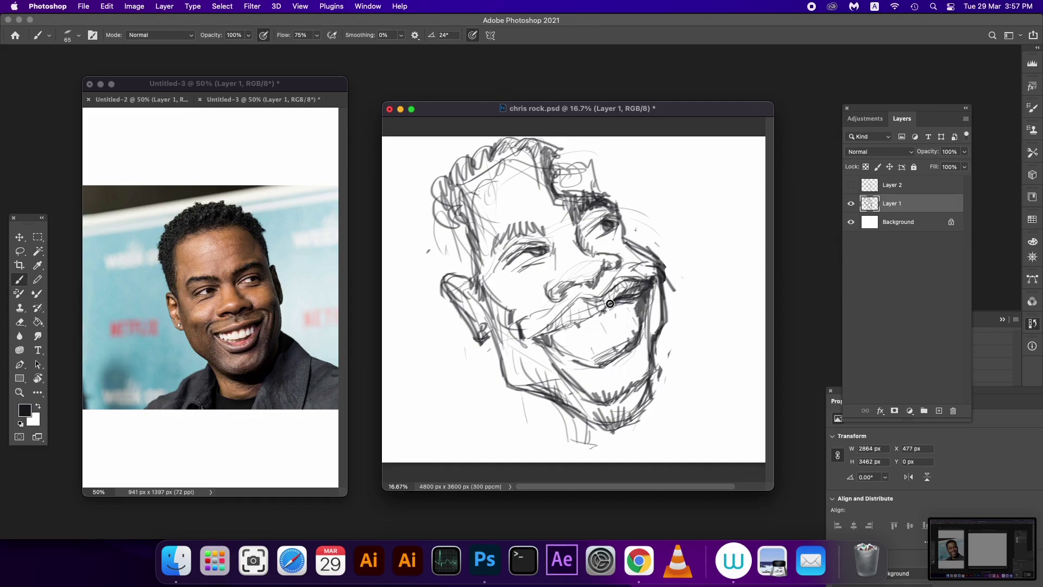
mouse_move(607, 303)
left_mouse_down()
mouse_move(616, 307)
mouse_move(566, 323)
left_mouse_up()
left_click_drag(566, 327, 604, 311)
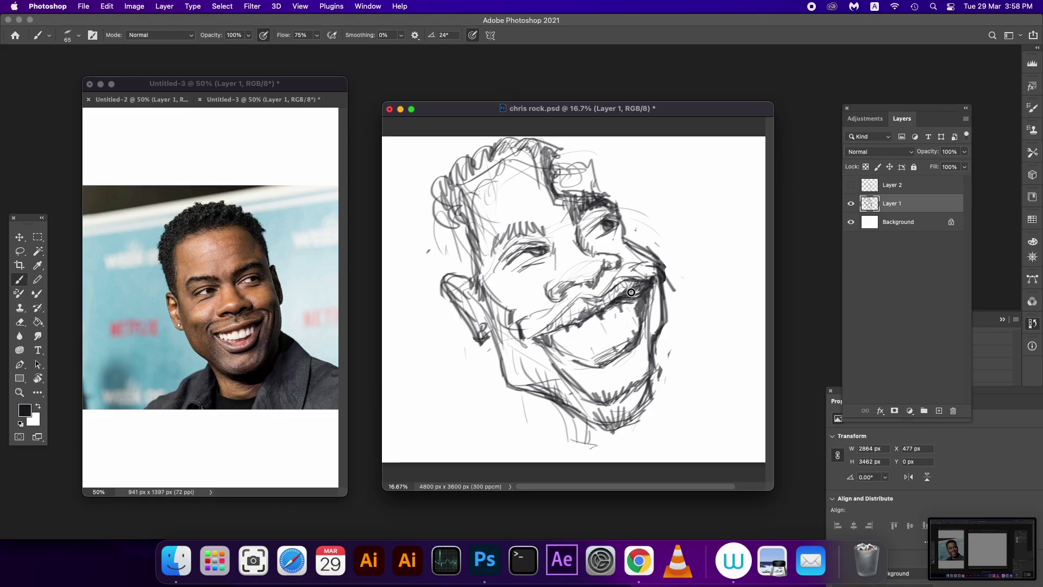
left_click_drag(628, 294, 637, 318)
mouse_move(621, 343)
left_mouse_down()
mouse_move(618, 359)
mouse_move(598, 360)
mouse_move(649, 337)
mouse_move(654, 381)
mouse_move(621, 389)
mouse_move(653, 365)
mouse_move(634, 390)
left_mouse_up()
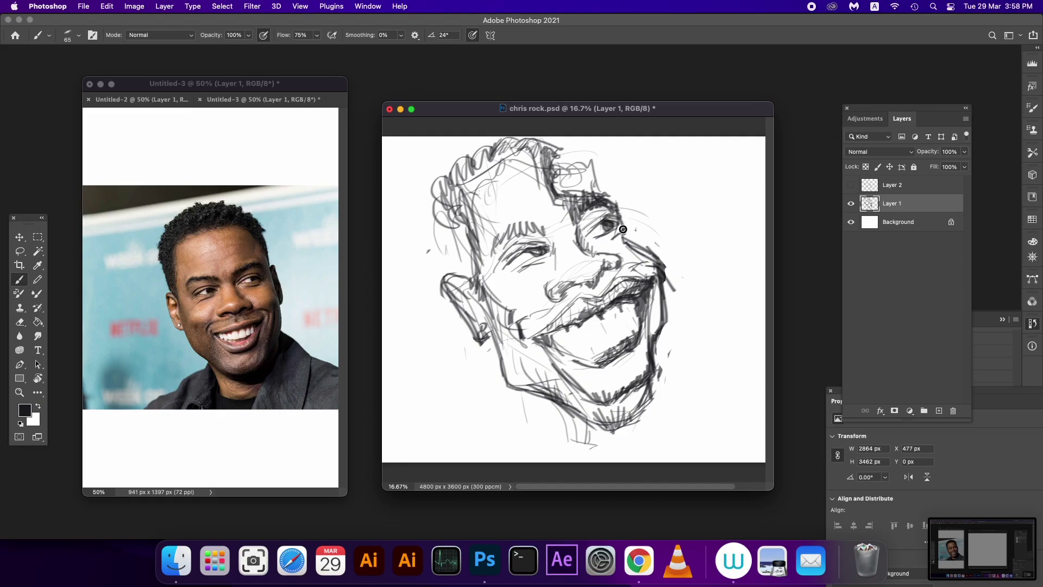
Darken the right eye and cheek lines, shape the left eye, and sketch the left eyebrow
mouse_move(613, 206)
left_mouse_down()
mouse_move(619, 245)
mouse_move(655, 272)
left_mouse_up()
left_click_drag(538, 243, 554, 248)
mouse_move(488, 242)
left_mouse_down()
mouse_move(492, 227)
mouse_move(543, 229)
left_mouse_up()
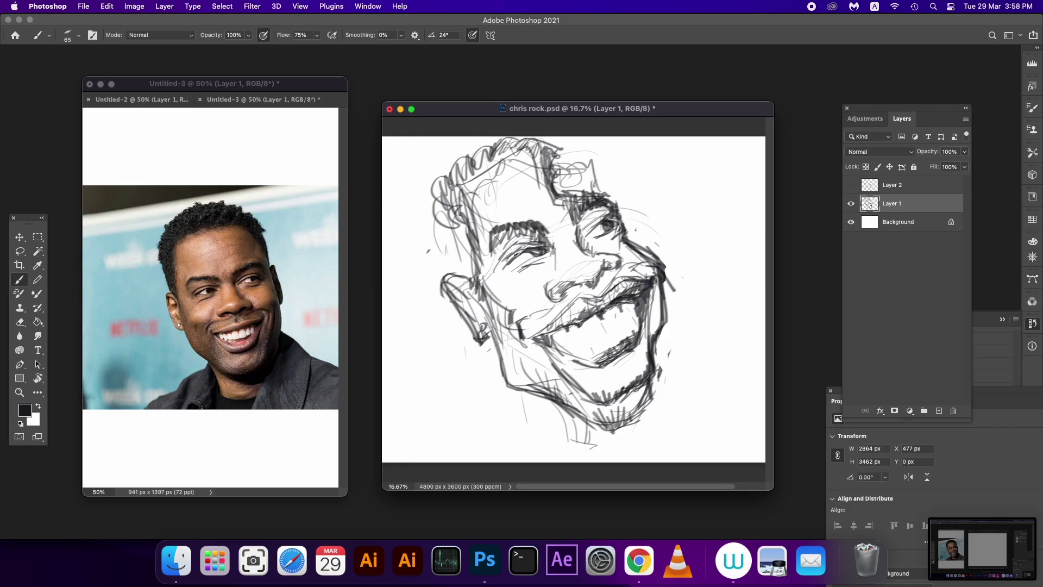
Undo the eyebrow and repaint it darker, then outline the nostril and hatch the chin
key("super+z")
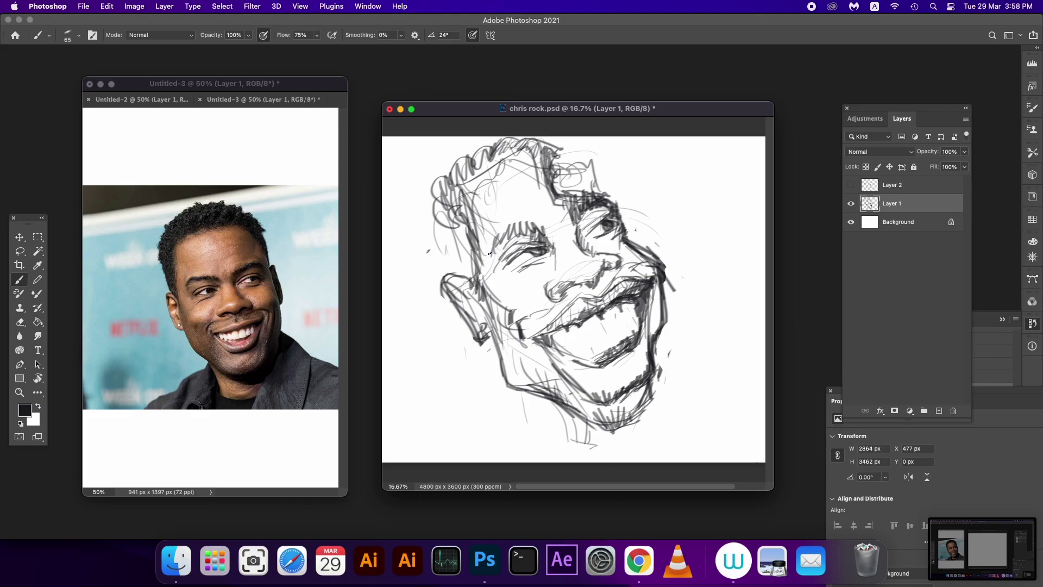
mouse_move(489, 253)
left_mouse_down()
mouse_move(539, 223)
mouse_move(573, 229)
mouse_move(577, 207)
left_mouse_up()
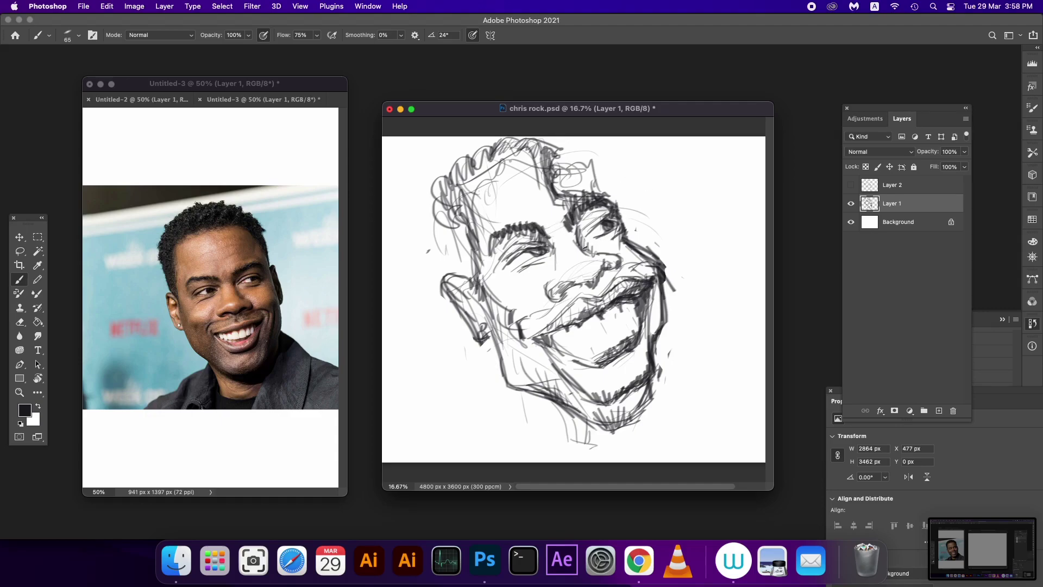
left_click_drag(553, 295, 576, 284)
mouse_move(595, 431)
left_mouse_down()
mouse_move(603, 451)
mouse_move(639, 439)
mouse_move(651, 465)
left_mouse_up()
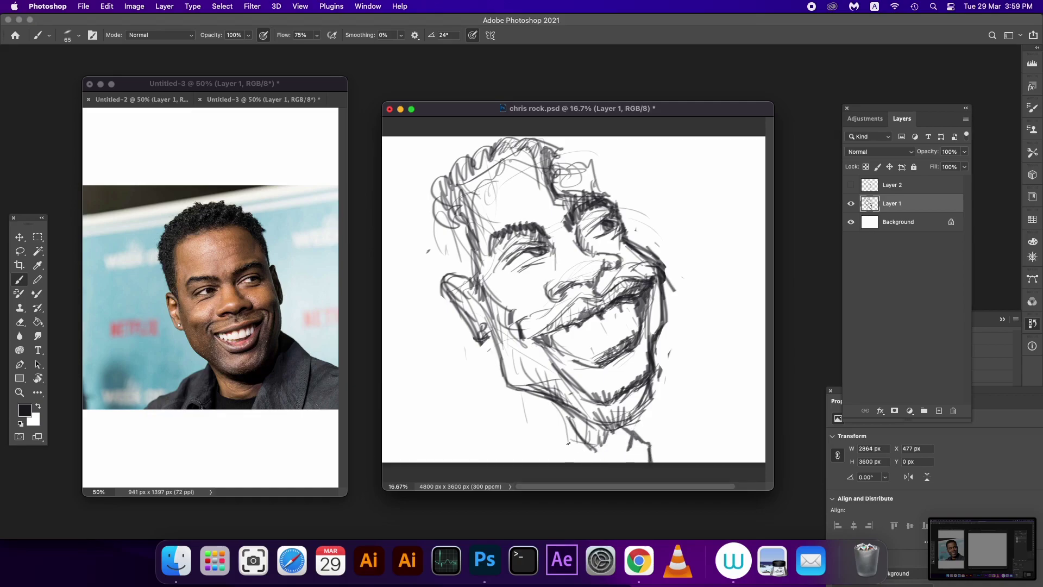
Paint the neck's left edge and vertical hatching down the neck centre
mouse_move(565, 434)
left_mouse_down()
mouse_move(553, 460)
mouse_move(575, 461)
mouse_move(564, 462)
left_mouse_up()
mouse_move(617, 427)
left_mouse_down()
mouse_move(597, 462)
mouse_move(614, 468)
mouse_move(629, 449)
mouse_move(631, 462)
mouse_move(647, 463)
mouse_move(581, 462)
left_mouse_up()
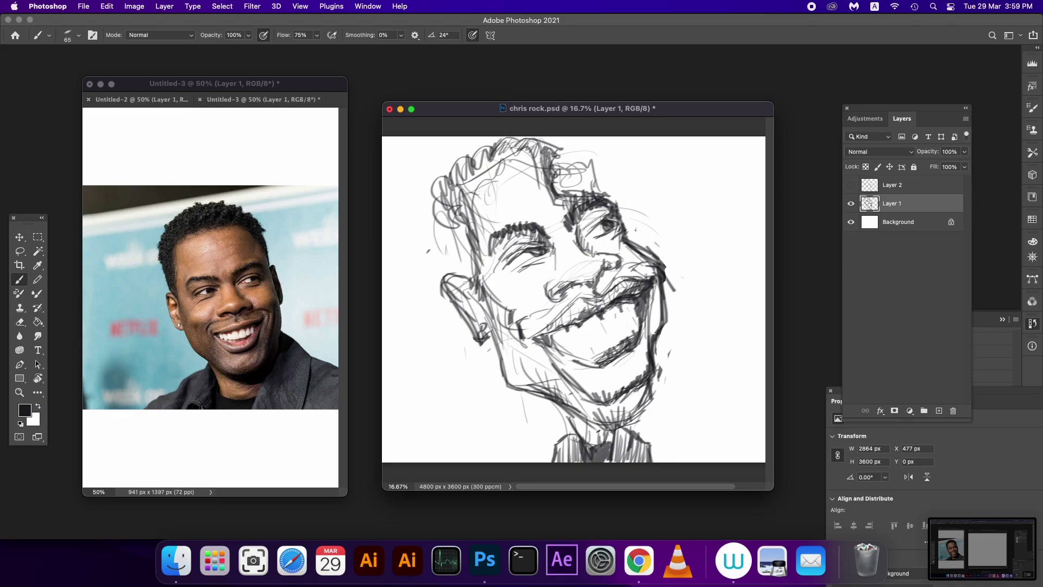
Lasso the mouth and jaw area and shift it slightly to the right
key("l")
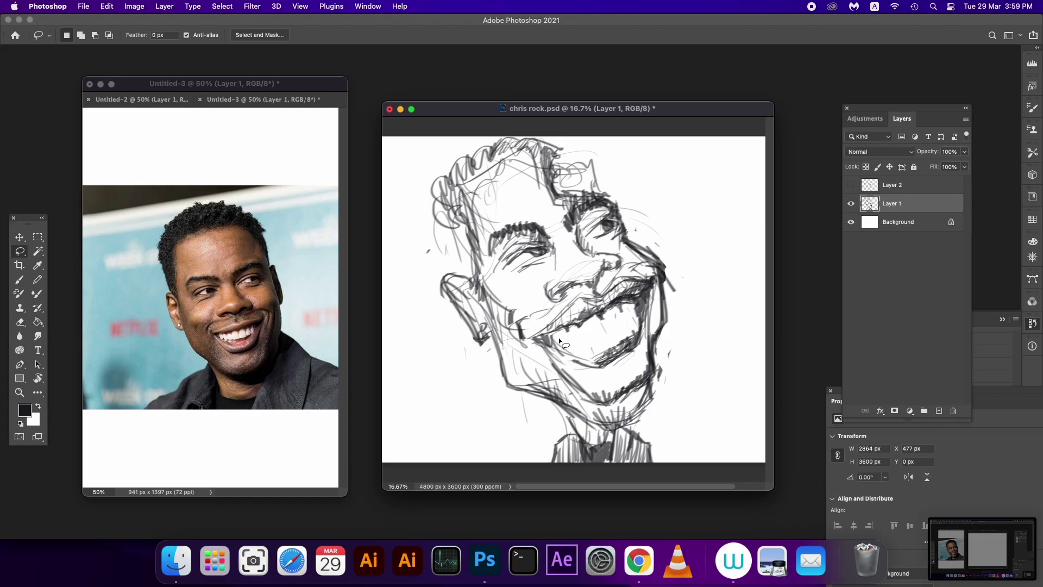
mouse_move(568, 301)
left_mouse_down()
mouse_move(654, 288)
mouse_move(604, 292)
left_mouse_up()
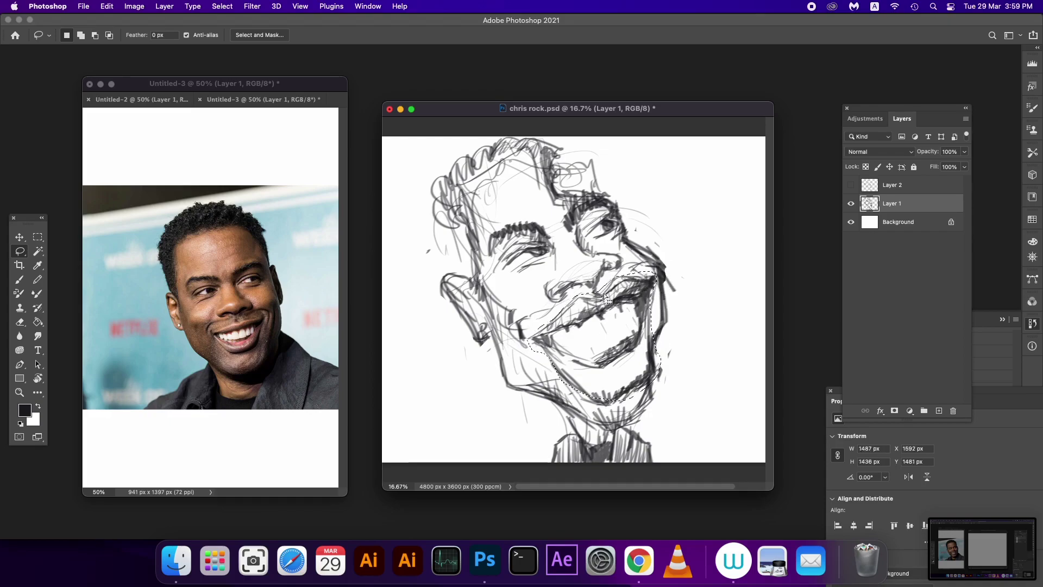
key("v")
left_click_drag(633, 327, 659, 328)
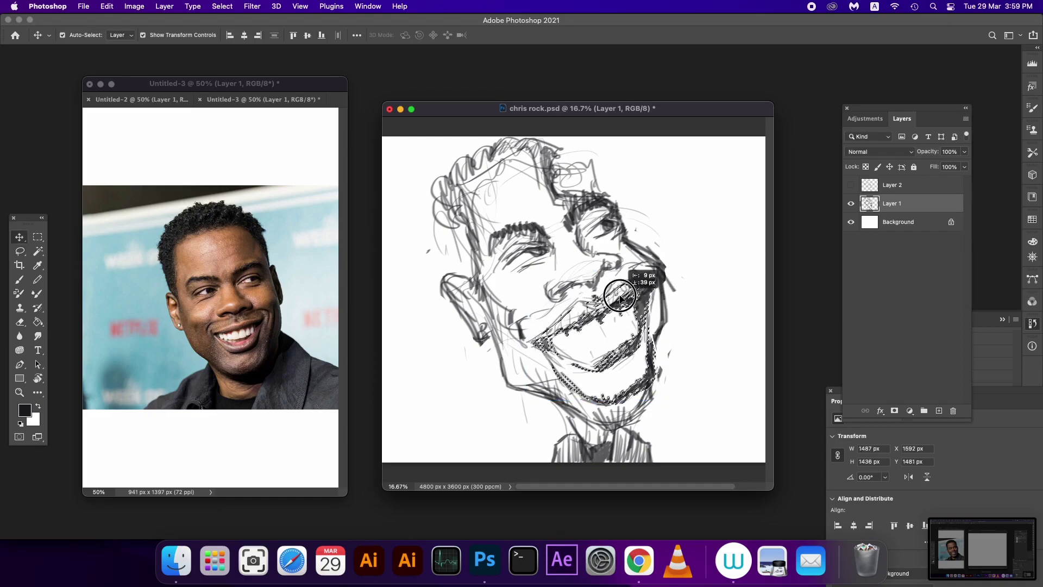
key("ctrl+d")
key("b")
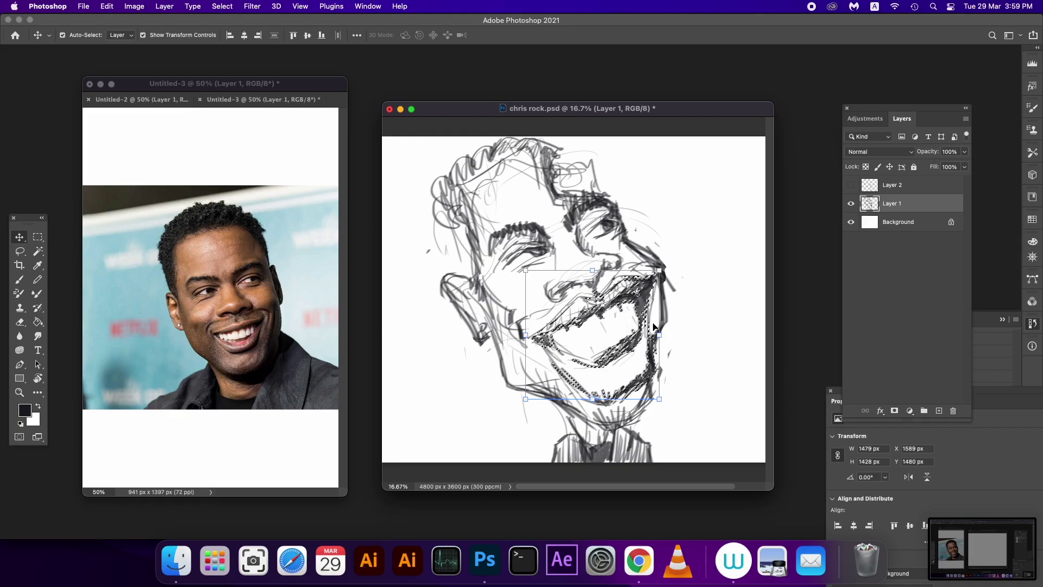
mouse_move(655, 340)
left_mouse_down()
mouse_move(636, 295)
mouse_move(625, 301)
left_mouse_up()
key("ctrl+z")
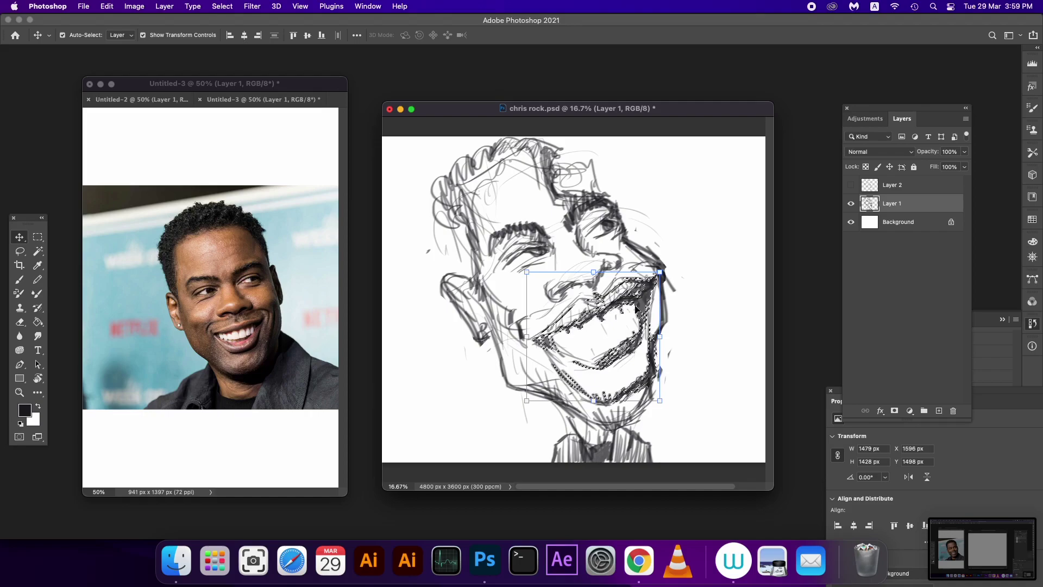
Scale the mouth to about 97%, nudge it down and right, apply, and deselect
key("ctrl+t")
left_click_drag(593, 272, 639, 298)
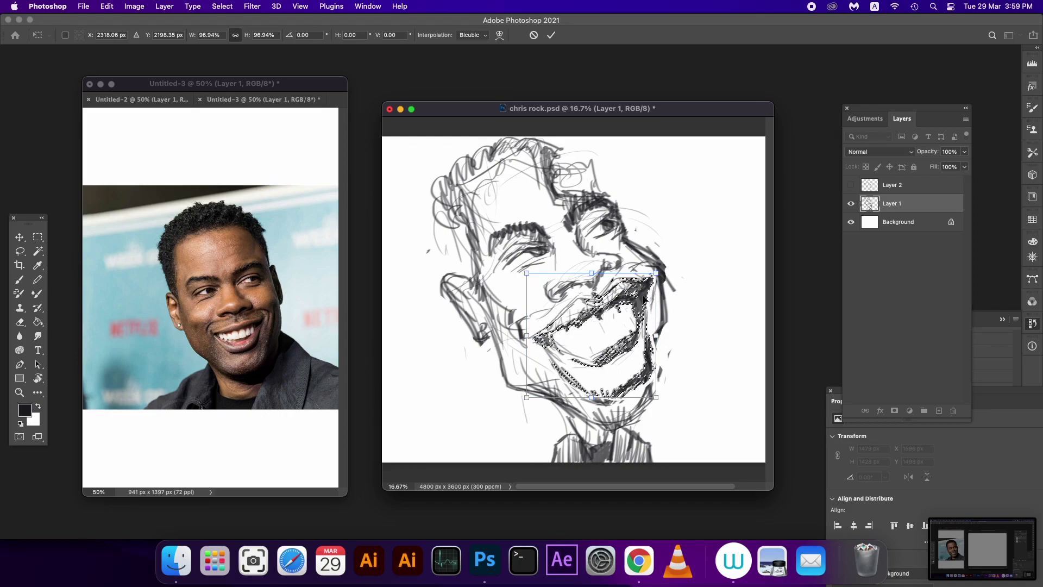
left_click_drag(643, 295, 643, 303)
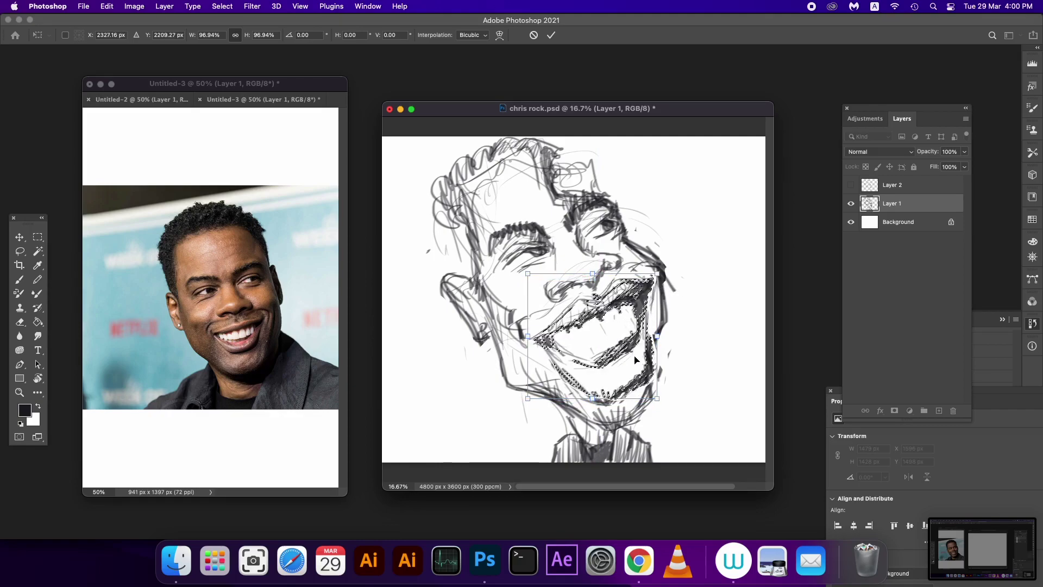
key("Return")
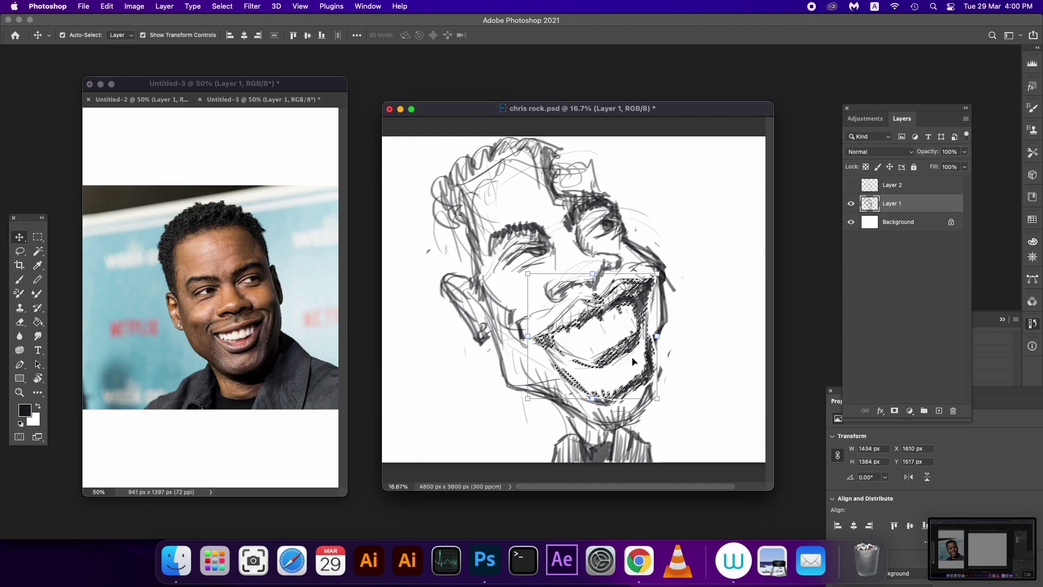
key("ctrl+d")
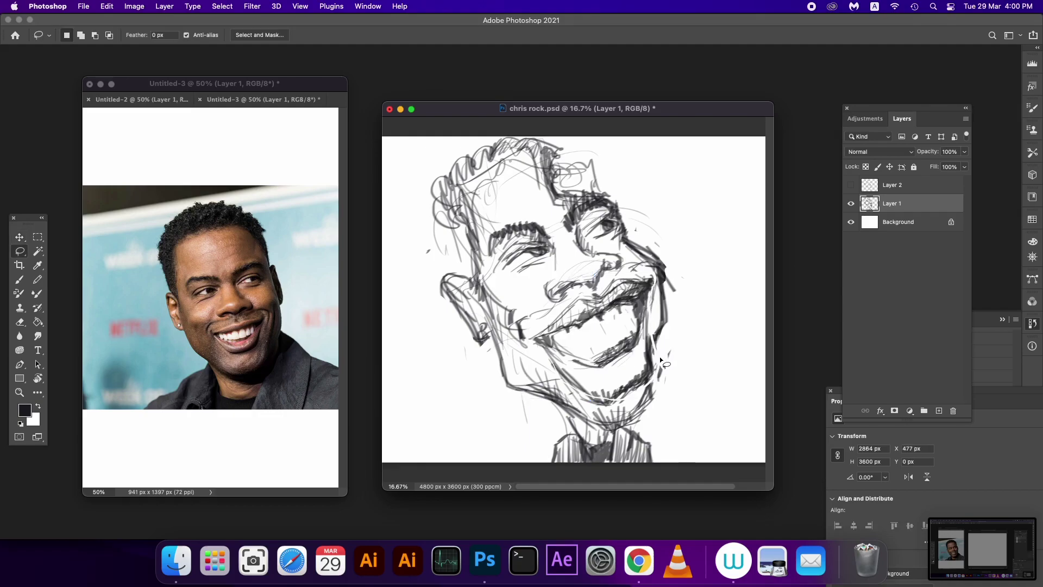
Darken both jaw lines, the right eye's outer corner, the ear outline and the hair's left edge
key("b")
left_click_drag(652, 347, 650, 398)
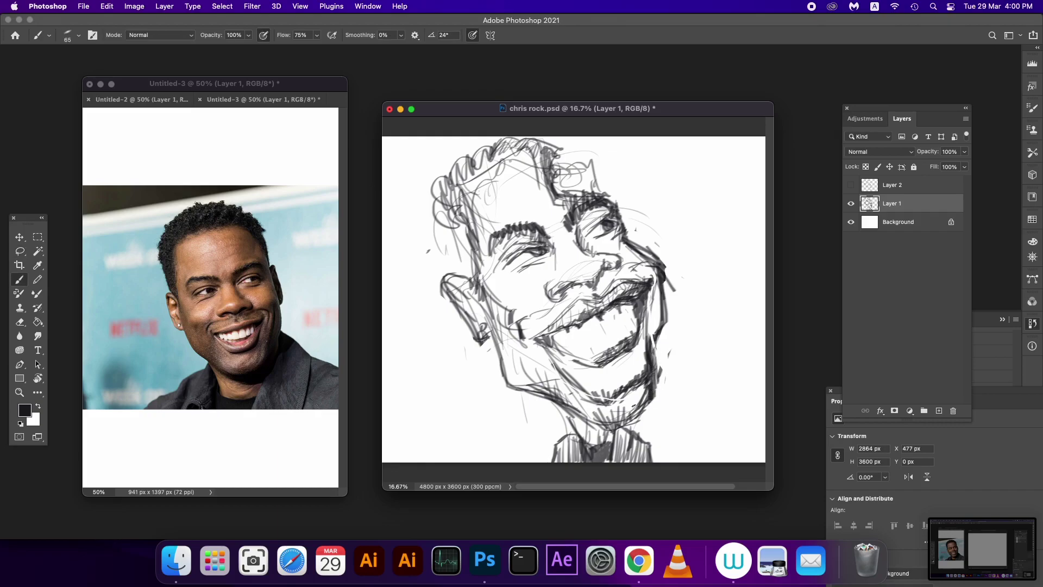
mouse_move(530, 354)
left_mouse_down()
mouse_move(519, 389)
mouse_move(565, 401)
mouse_move(610, 446)
mouse_move(608, 458)
left_mouse_up()
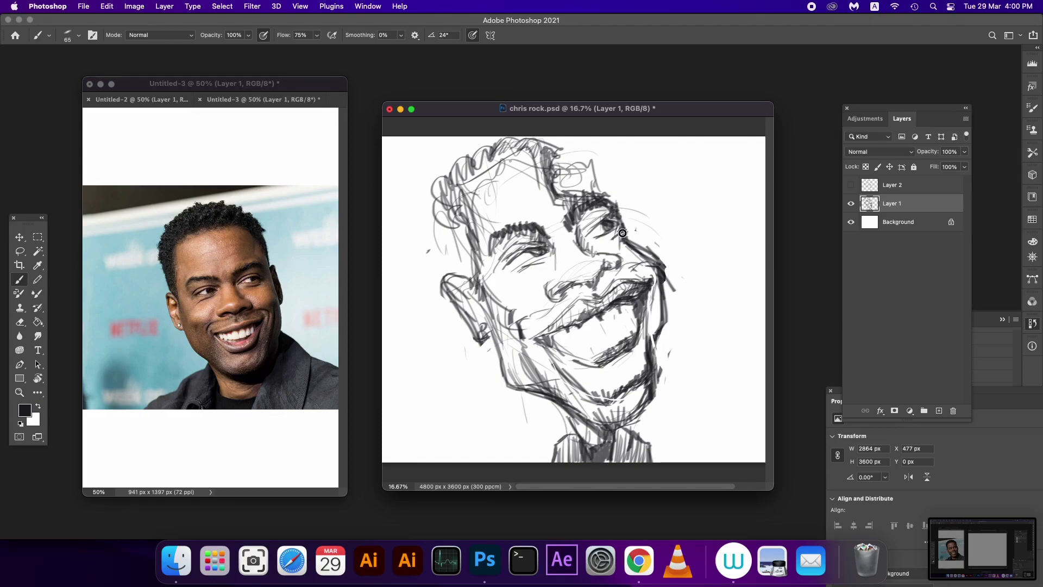
mouse_move(622, 233)
left_mouse_down()
mouse_move(620, 216)
mouse_move(625, 245)
left_mouse_up()
mouse_move(444, 292)
left_mouse_down()
mouse_move(450, 267)
mouse_move(476, 265)
mouse_move(480, 289)
mouse_move(457, 219)
mouse_move(477, 271)
left_mouse_up()
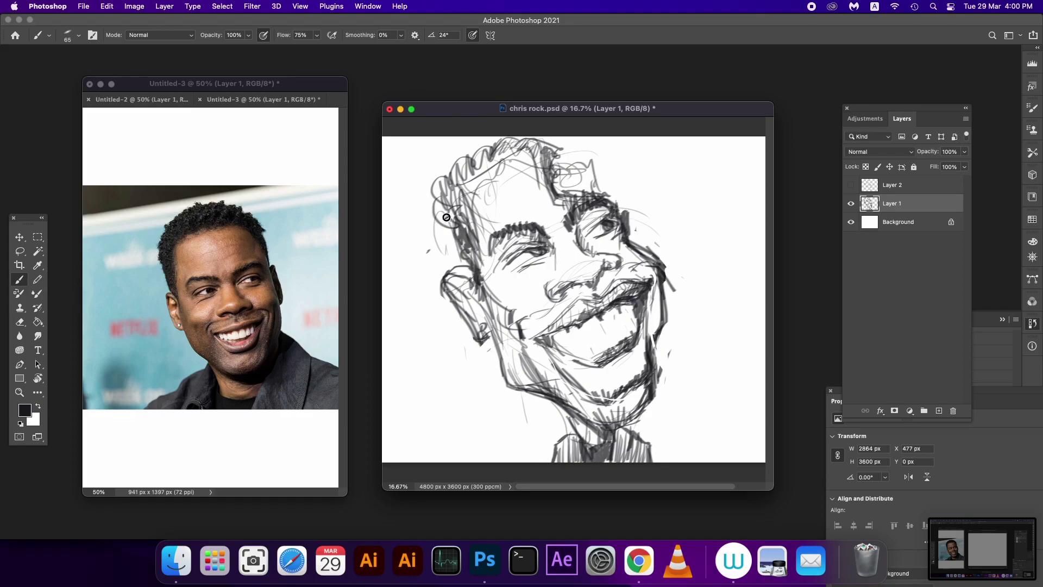
mouse_move(447, 218)
left_mouse_down()
mouse_move(434, 178)
mouse_move(501, 139)
mouse_move(543, 135)
mouse_move(560, 145)
mouse_move(548, 172)
mouse_move(555, 187)
left_mouse_up()
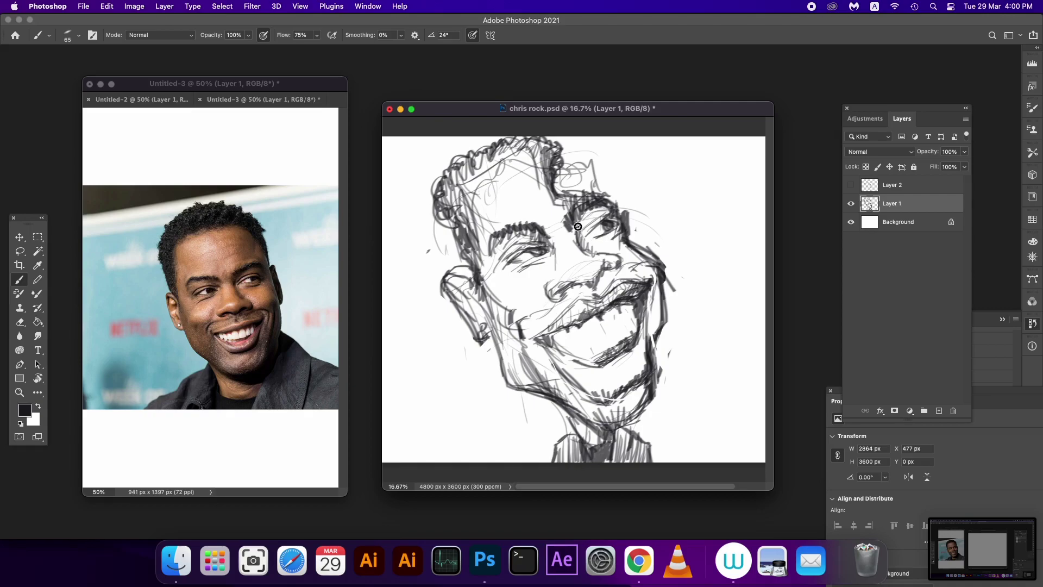
Strengthen the right eyebrow and under-eye lines, then erase and redraw a cleaner cheek contour
mouse_move(577, 226)
left_mouse_down()
mouse_move(568, 243)
mouse_move(590, 216)
left_mouse_up()
mouse_move(629, 236)
left_mouse_down()
mouse_move(652, 254)
mouse_move(642, 254)
left_mouse_up()
key("e")
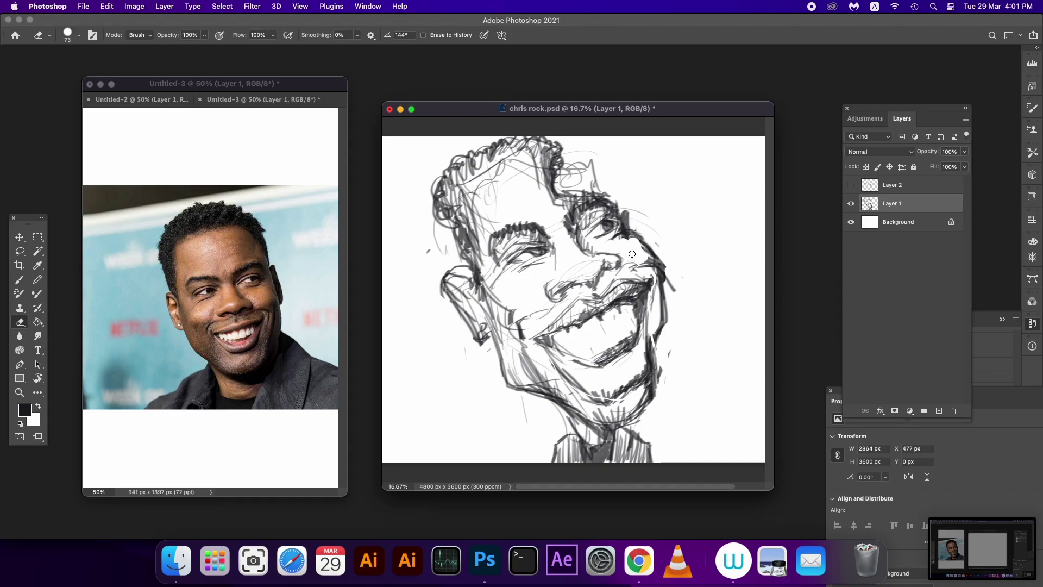
key("b")
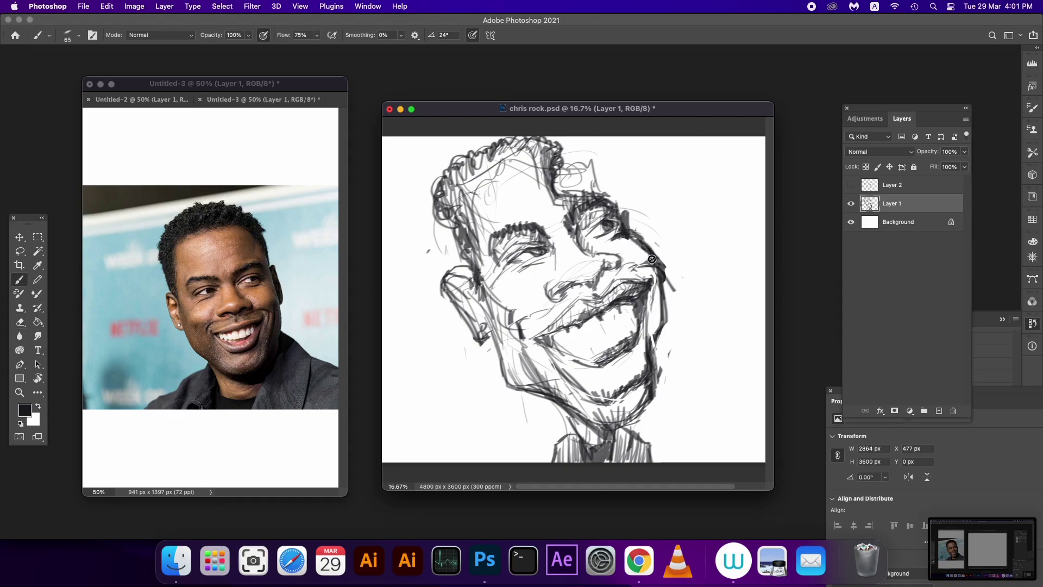
left_click_drag(647, 261, 661, 279)
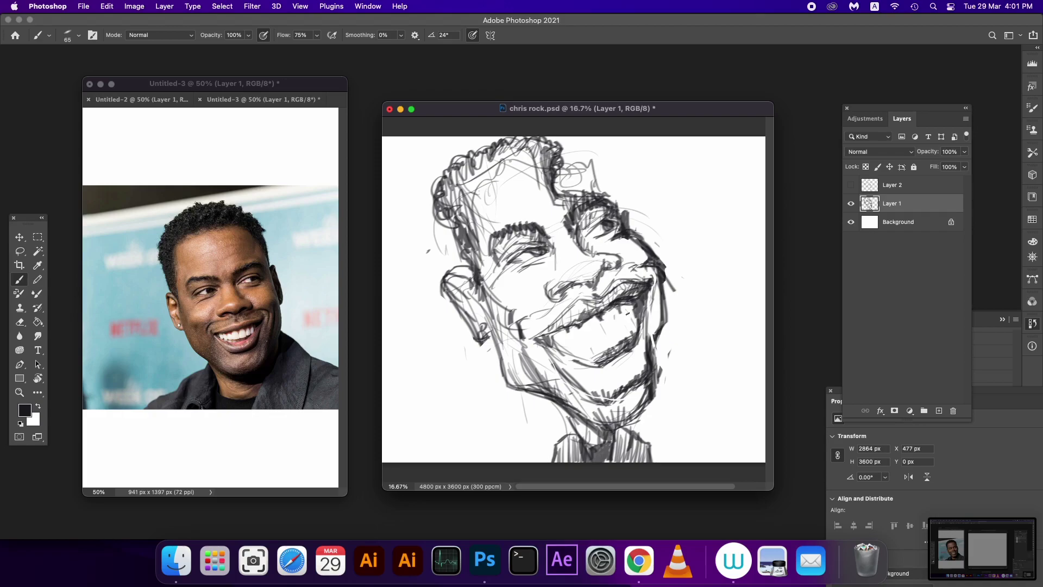